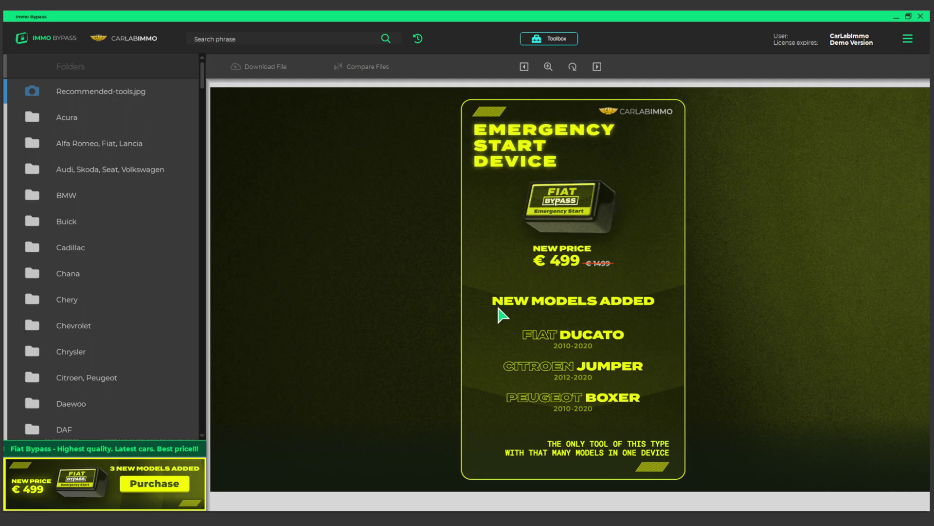
Open the Toolbox list of file calculation tools.
{"action": "left_click", "coordinate": [566, 36]}
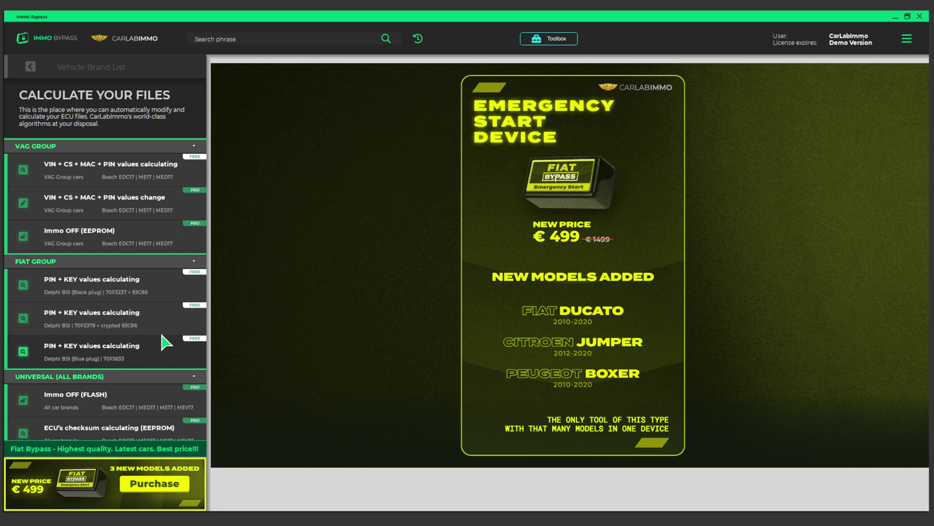
Open the 70F3379 + crypted 93C86 PIN + KEY calculator and load 93C86.bin as the EEPROM.
{"action": "left_click", "coordinate": [161, 318]}
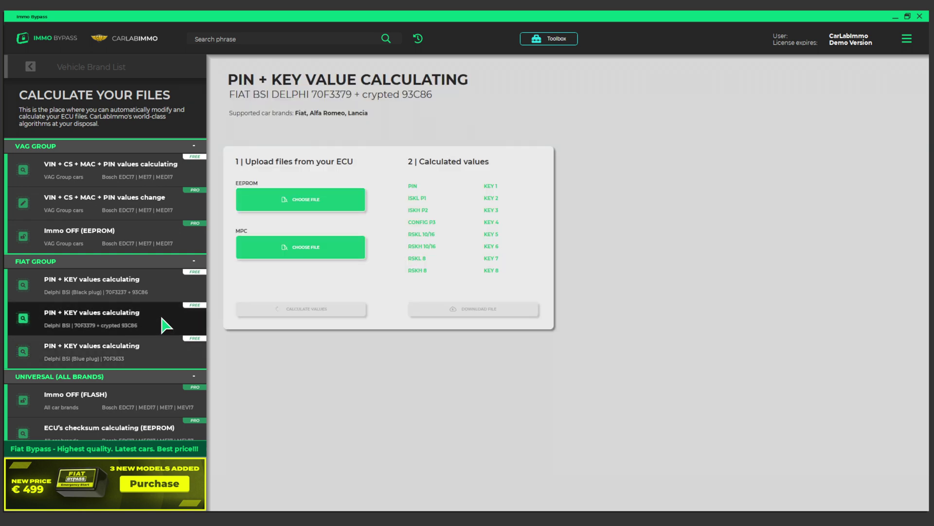
{"action": "left_click", "coordinate": [259, 196]}
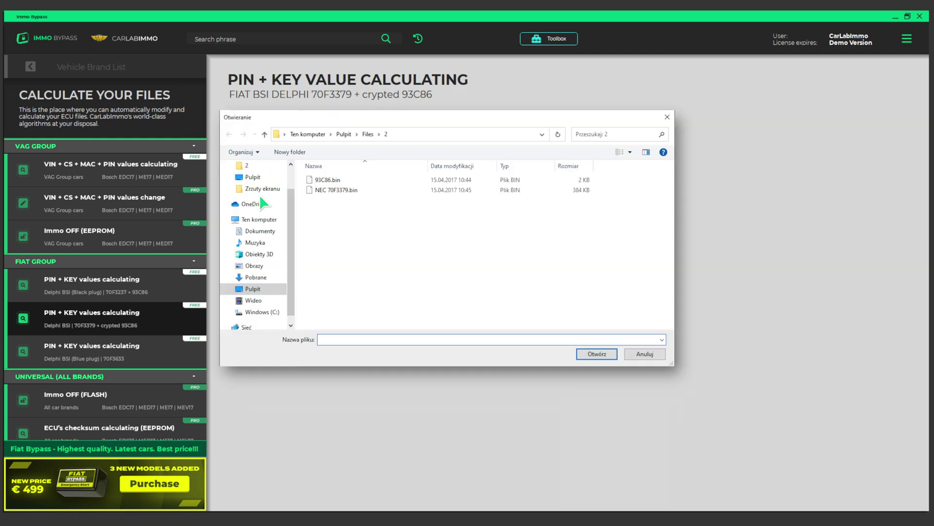
{"action": "left_click", "coordinate": [338, 181]}
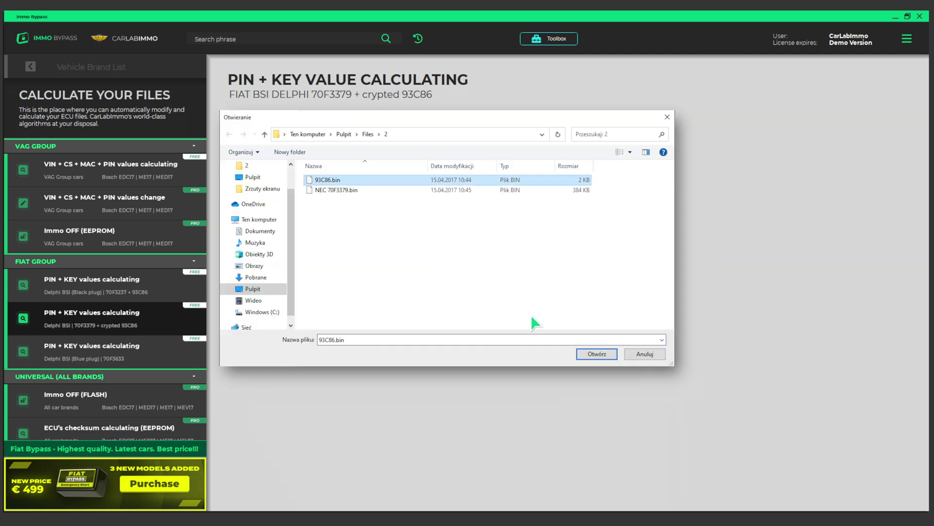
{"action": "left_click", "coordinate": [577, 354]}
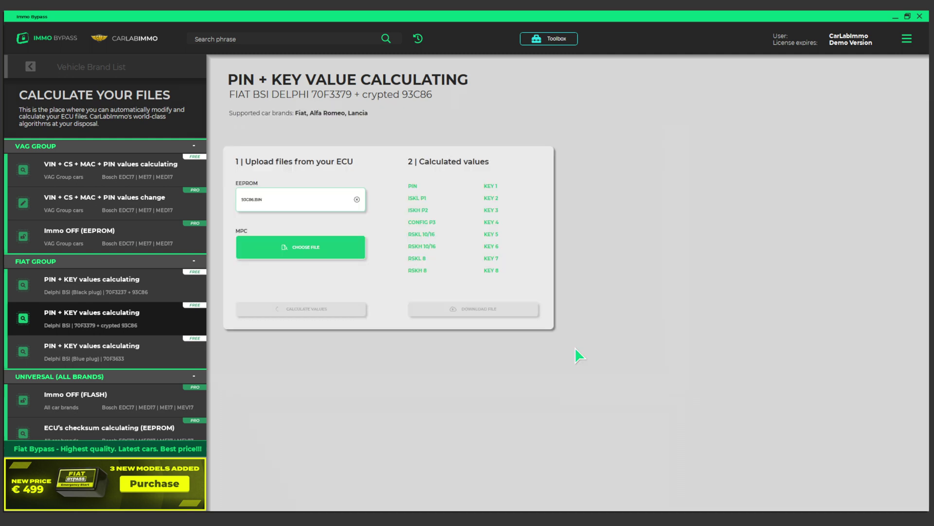
Load NEC 70F3379.bin as the MPC file.
{"action": "left_click", "coordinate": [332, 249]}
{"action": "left_click", "coordinate": [350, 191]}
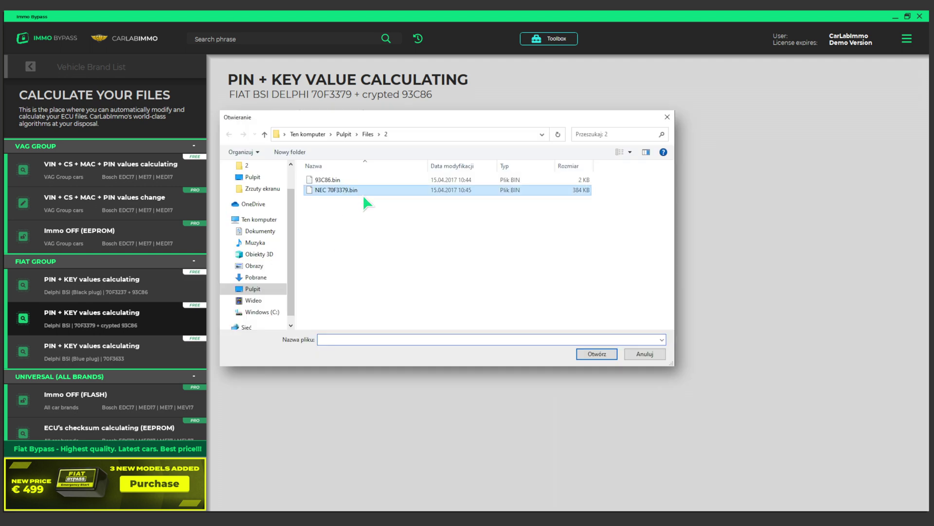
{"action": "left_click", "coordinate": [604, 351]}
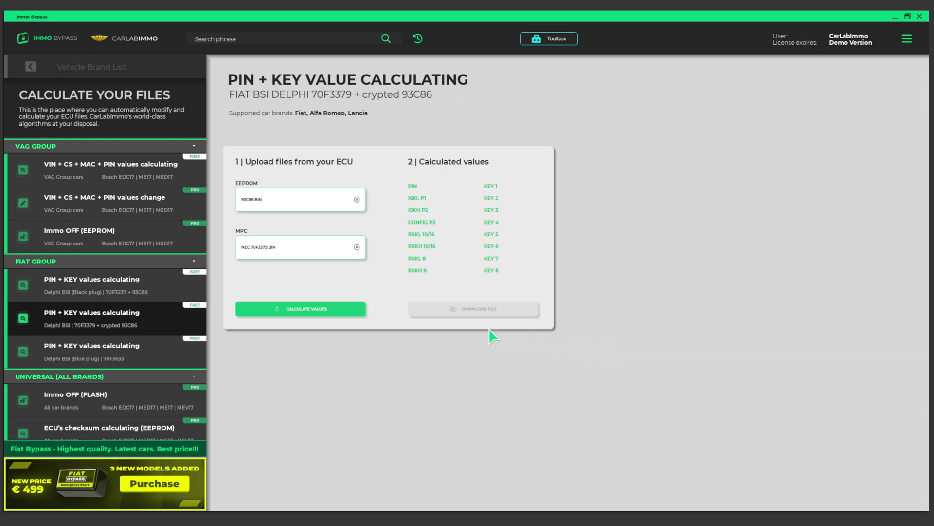
Compute the PIN and KEY, then download them as the text file 'Values' in Test Files.
{"action": "left_click", "coordinate": [341, 307]}
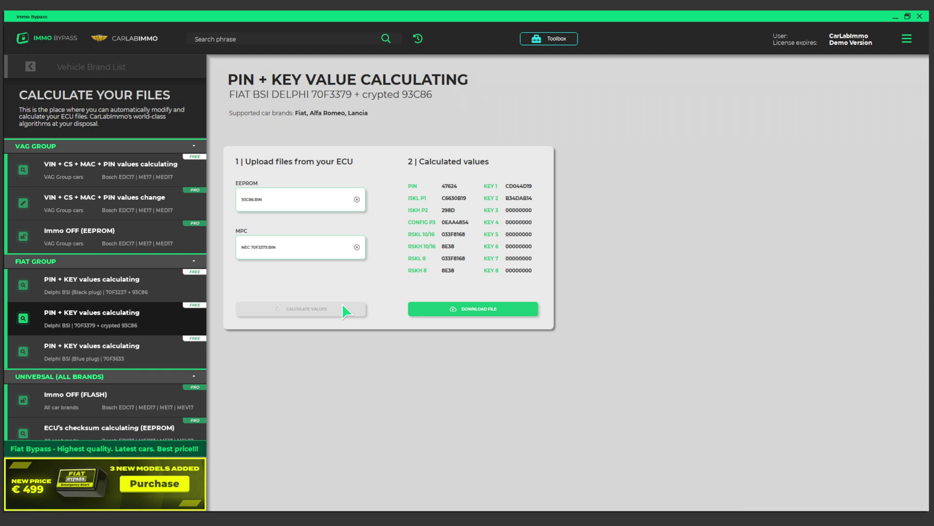
{"action": "left_click", "coordinate": [418, 306]}
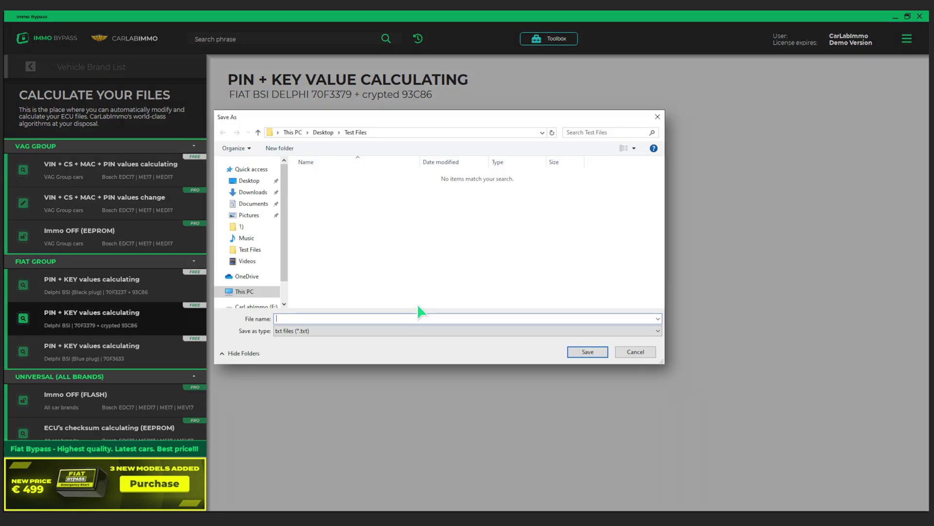
{"action": "type", "text": "Values"}
{"action": "left_click", "coordinate": [590, 351]}
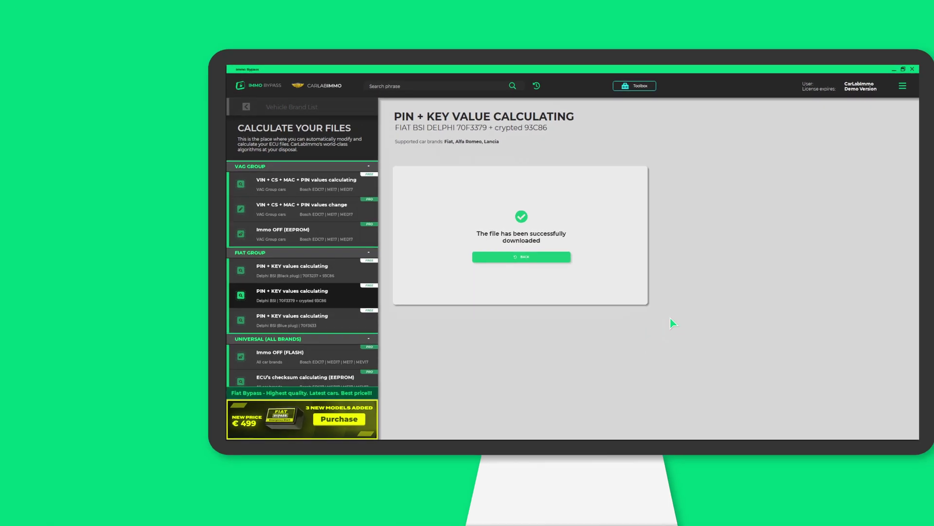